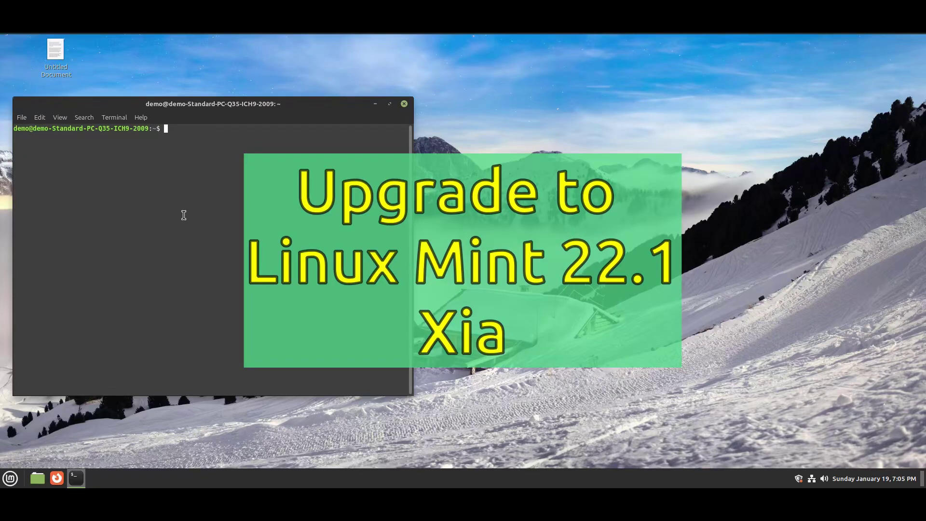
Enlarge the terminal font and run sudo apt update, entering the administrator password
{"action": "type", "text": "sudo"}
{"action": "key", "text": "ctrl+plus"}
{"action": "key", "text": "ctrl+plus"}
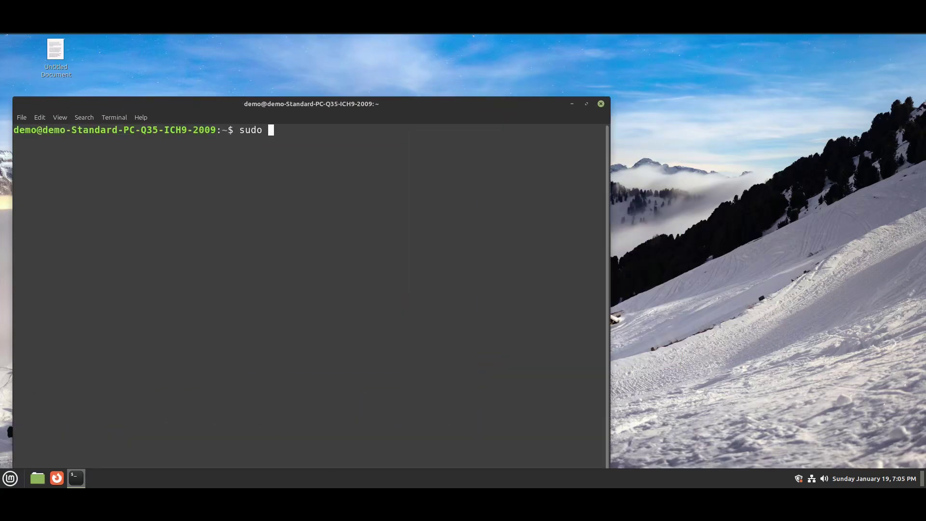
{"action": "left_click_drag", "start_coordinate": [275, 103], "coordinate": [262, 81]}
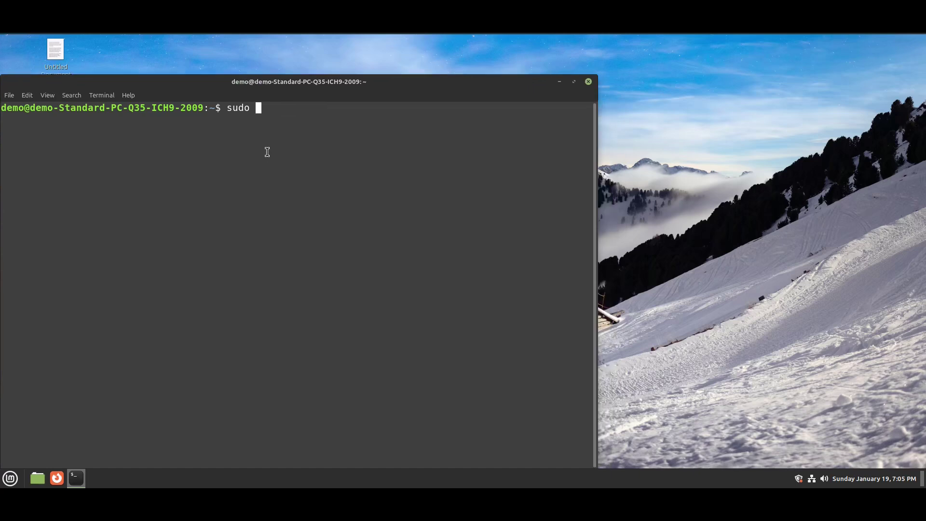
{"action": "type", "text": "ap"}
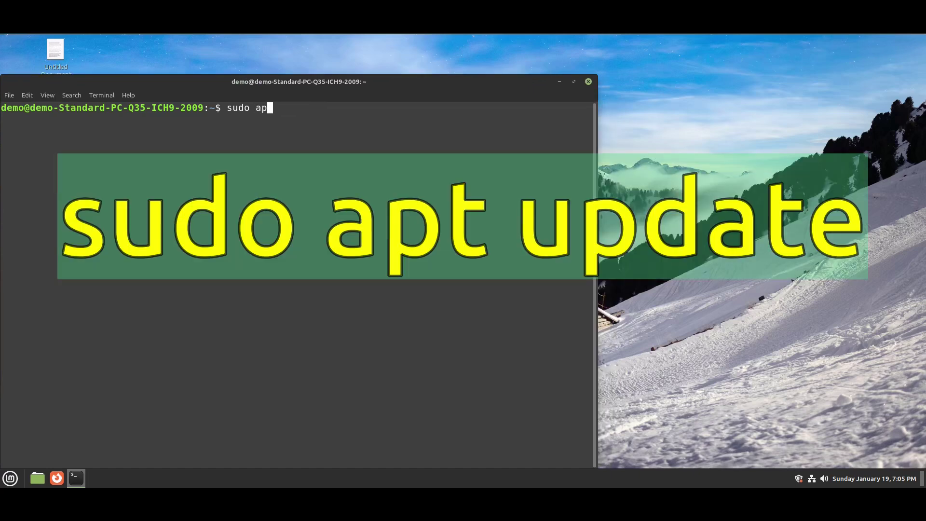
{"action": "type", "text": "t update"}
{"action": "key", "text": "Return"}
{"action": "type", "text": "****"}
{"action": "key", "text": "Return"}
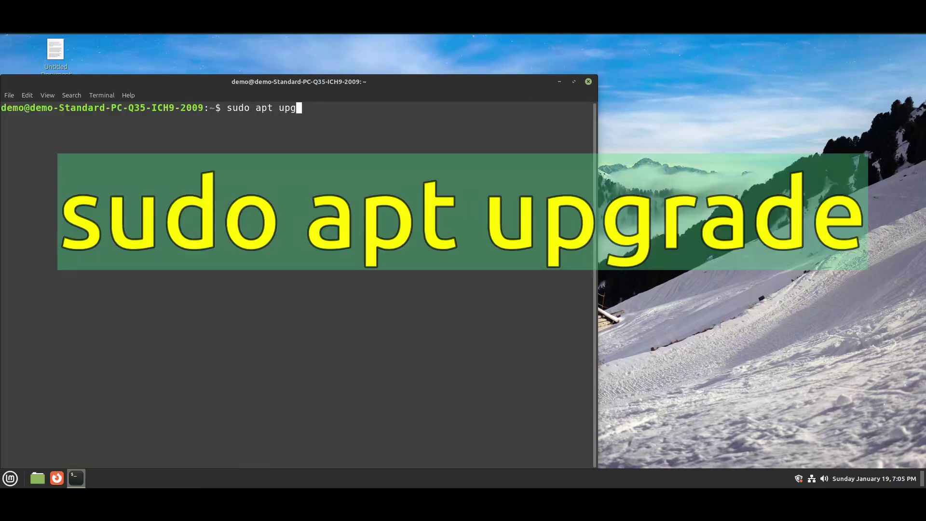
Run sudo apt upgrade and answer y to install the 47 package upgrades
{"action": "type", "text": "rade"}
{"action": "key", "text": "Return"}
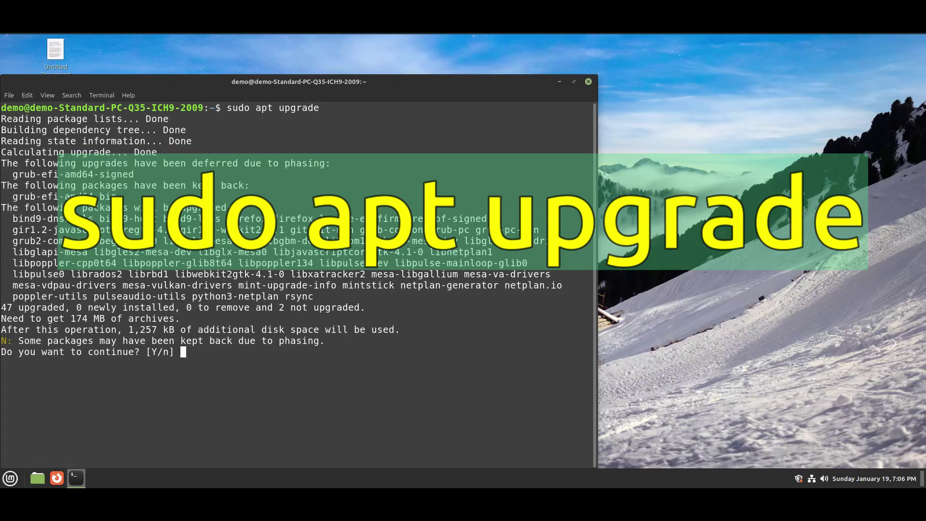
{"action": "type", "text": "y"}
{"action": "key", "text": "Return"}
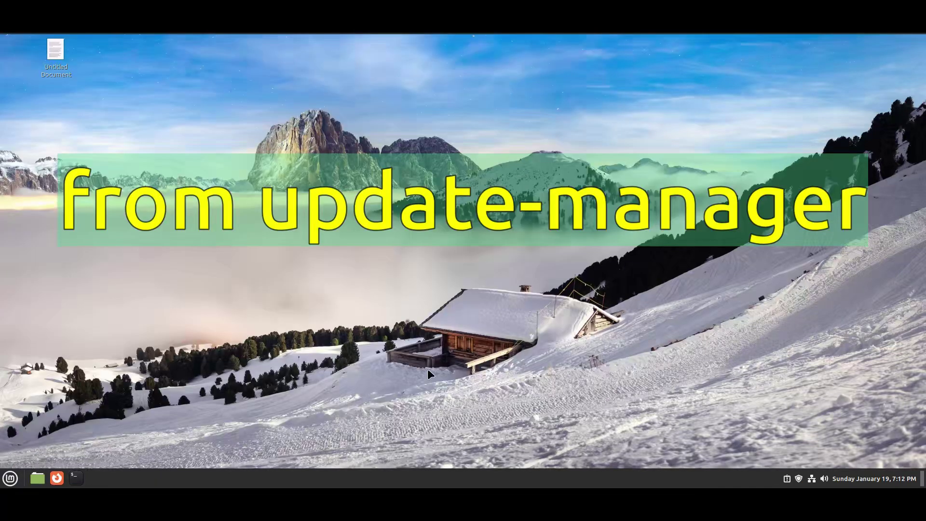
Launch Update Manager from the Mint menu's Administration category
{"action": "mouse_move", "coordinate": [796, 476]}
{"action": "left_click", "coordinate": [796, 477]}
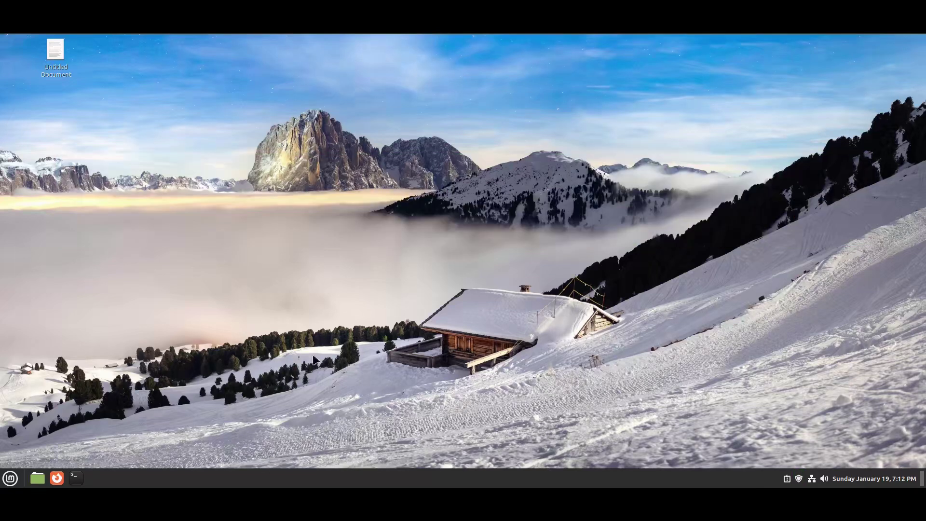
{"action": "left_click", "coordinate": [9, 481]}
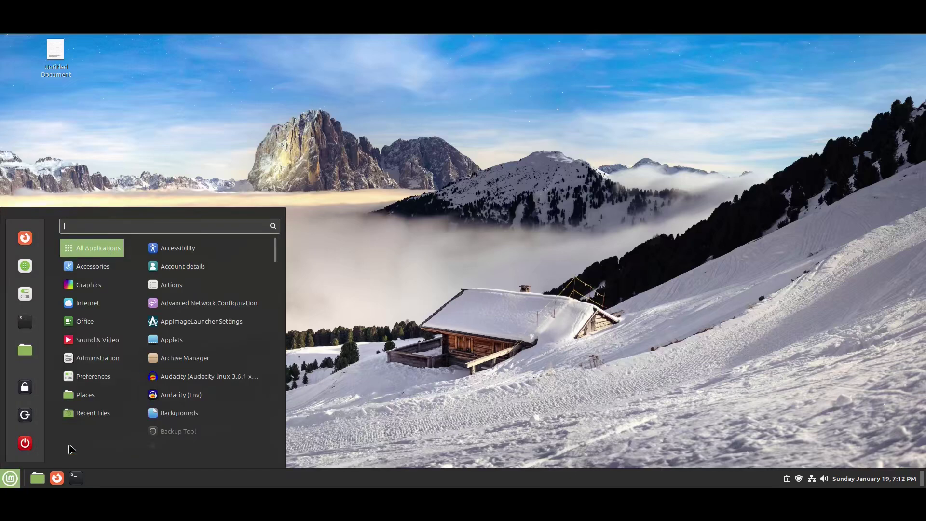
{"action": "mouse_move", "coordinate": [103, 356]}
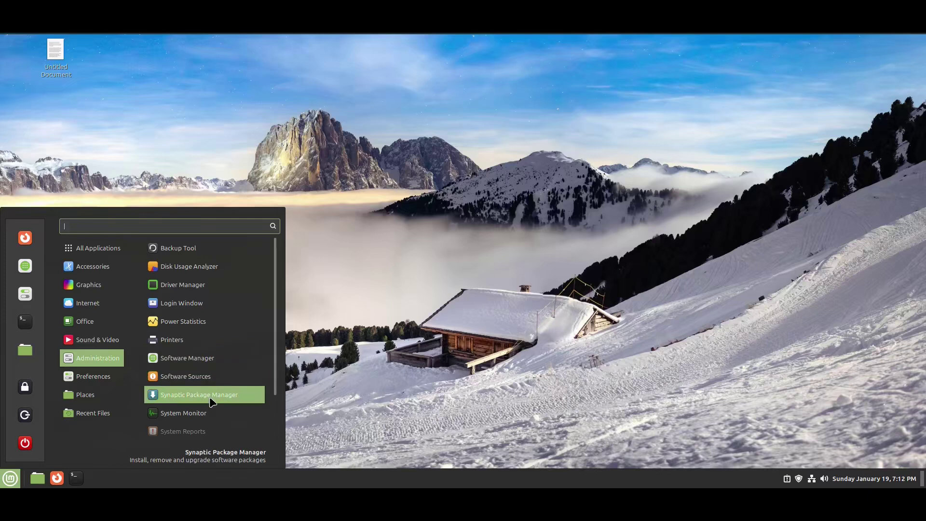
{"action": "scroll", "coordinate": [211, 402], "scroll_direction": "down", "scroll_amount": 3}
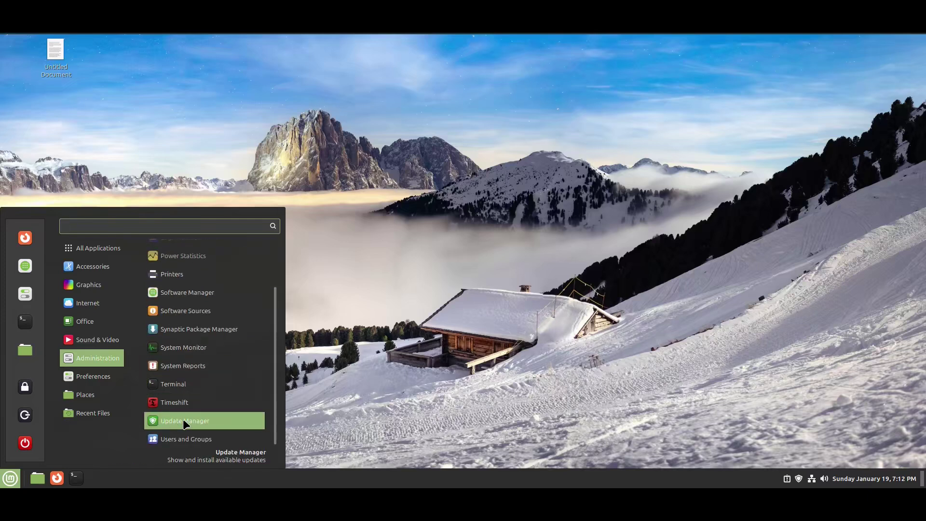
{"action": "left_click", "coordinate": [169, 421]}
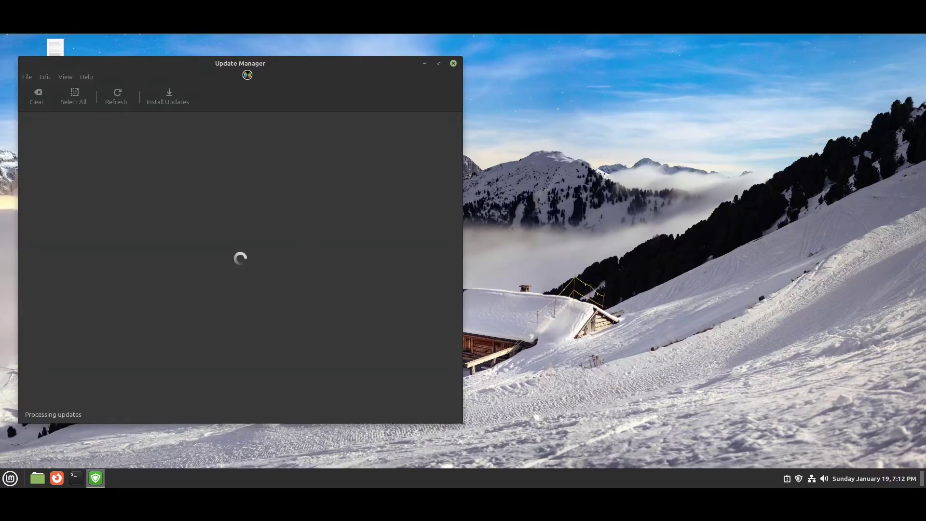
Choose Edit > Upgrade to Linux Mint 22.1 Xia and advance past release notes to Requirements
{"action": "left_click_drag", "start_coordinate": [247, 66], "coordinate": [405, 78]}
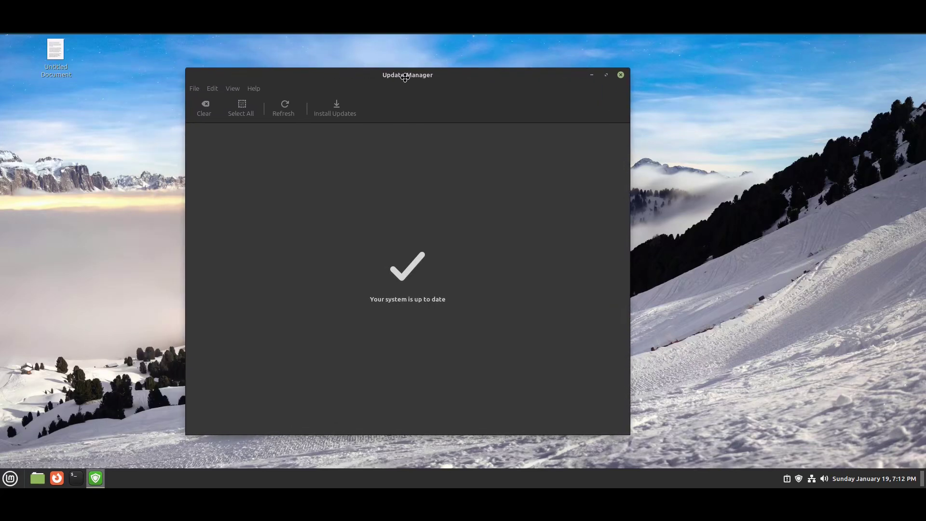
{"action": "left_click", "coordinate": [213, 90]}
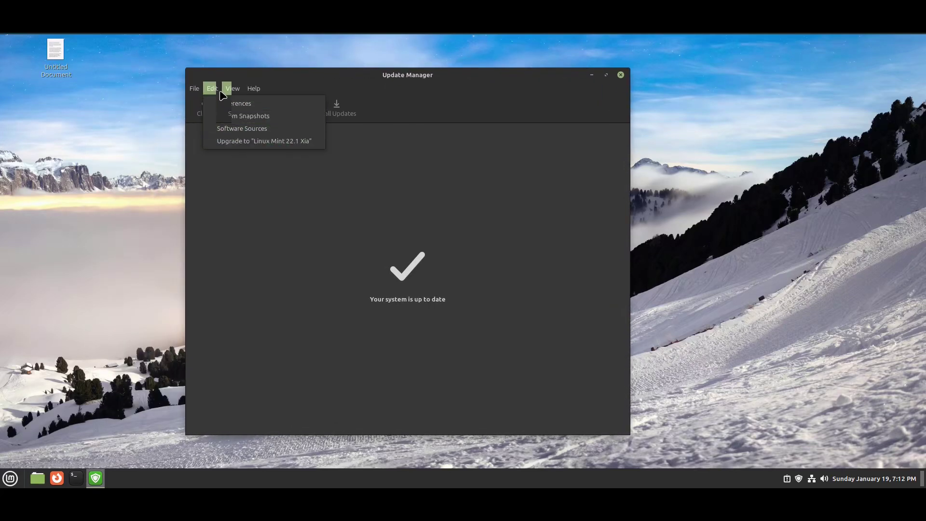
{"action": "left_click", "coordinate": [286, 145]}
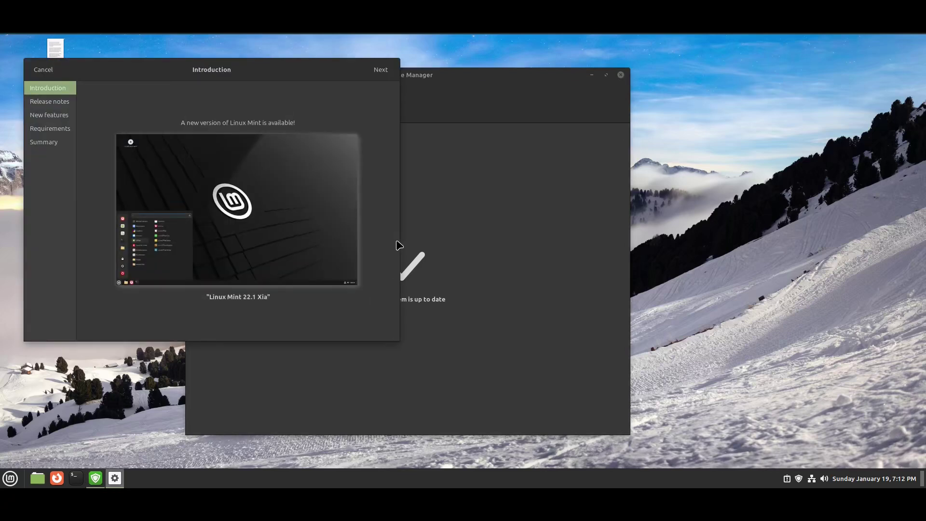
{"action": "left_click_drag", "start_coordinate": [220, 73], "coordinate": [389, 140]}
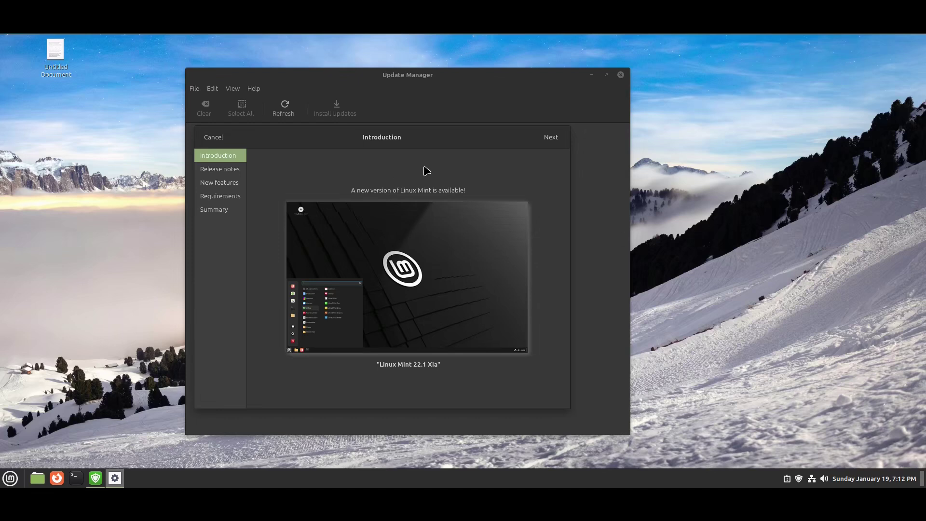
{"action": "left_click", "coordinate": [549, 138]}
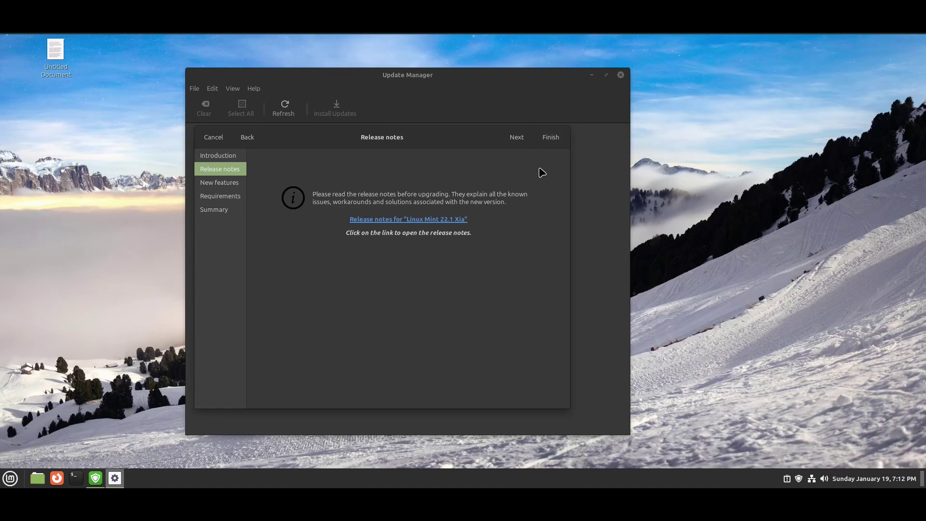
{"action": "left_click", "coordinate": [554, 139]}
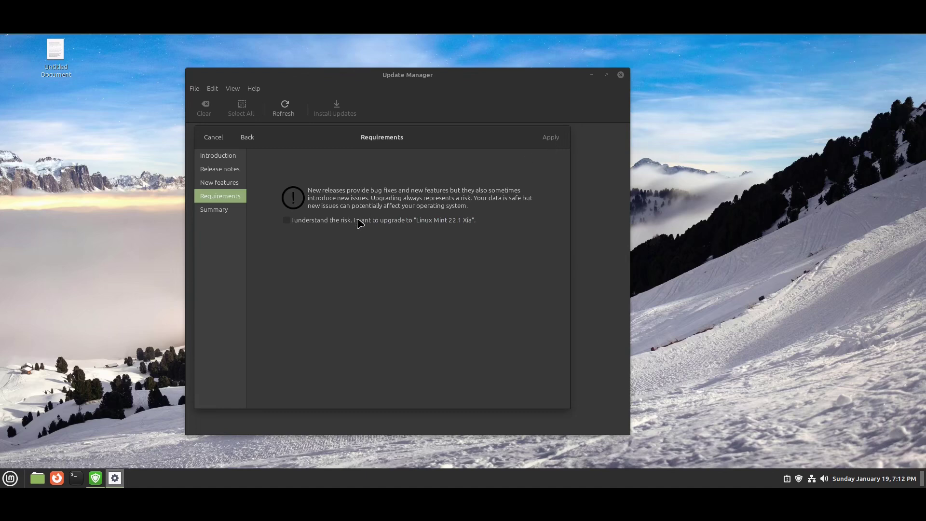
Tick 'I understand the risk', apply the upgrade and authenticate with the account password
{"action": "left_click", "coordinate": [287, 221]}
{"action": "left_click", "coordinate": [551, 139]}
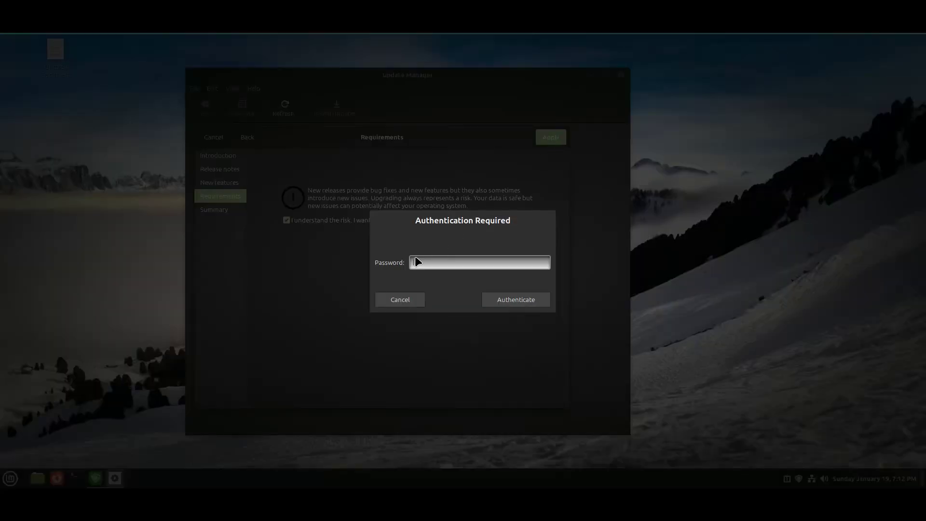
{"action": "type", "text": "***"}
{"action": "left_click", "coordinate": [515, 301]}
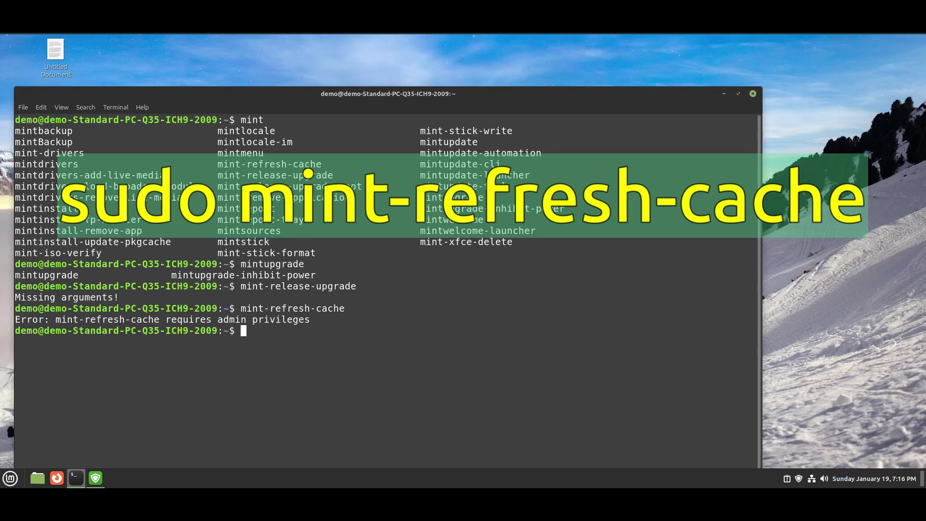
Rerun the mint-refresh-cache command prefixed with sudo
{"action": "key", "text": "Up"}
{"action": "key", "text": "Left"}
{"action": "key", "text": "Left"}
{"action": "key", "text": "Left"}
{"action": "key", "text": "Left"}
{"action": "key", "text": "Left"}
{"action": "key", "text": "Left"}
{"action": "key", "text": "Left"}
{"action": "key", "text": "Left"}
{"action": "key", "text": "Left"}
{"action": "key", "text": "Left"}
{"action": "key", "text": "Left"}
{"action": "key", "text": "Left"}
{"action": "key", "text": "Left"}
{"action": "key", "text": "Left"}
{"action": "key", "text": "Left"}
{"action": "key", "text": "Left"}
{"action": "key", "text": "Left"}
{"action": "key", "text": "Left"}
{"action": "key", "text": "Left"}
{"action": "type", "text": "sudo"}
{"action": "key", "text": "Return"}
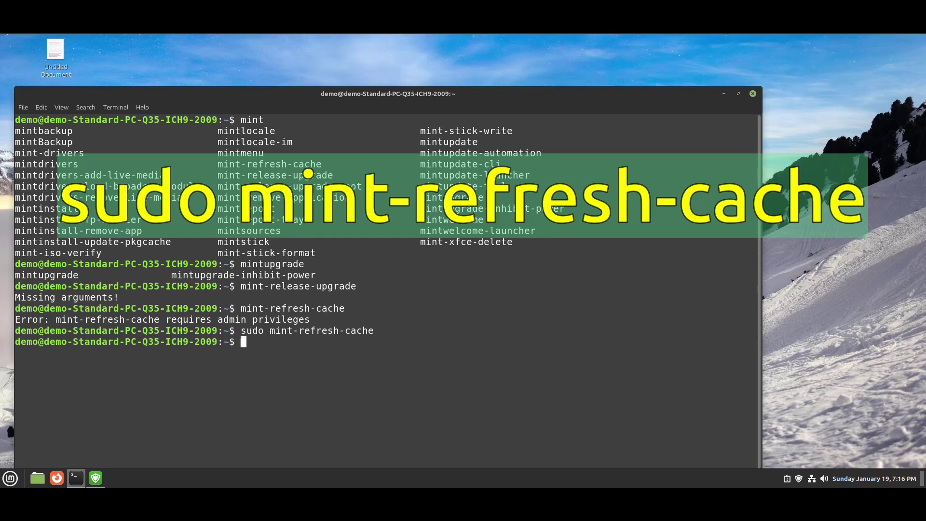
Run sudo mint-release-upgrade and enter the account password
{"action": "key", "text": "Up"}
{"action": "key", "text": "Up"}
{"action": "key", "text": "Up"}
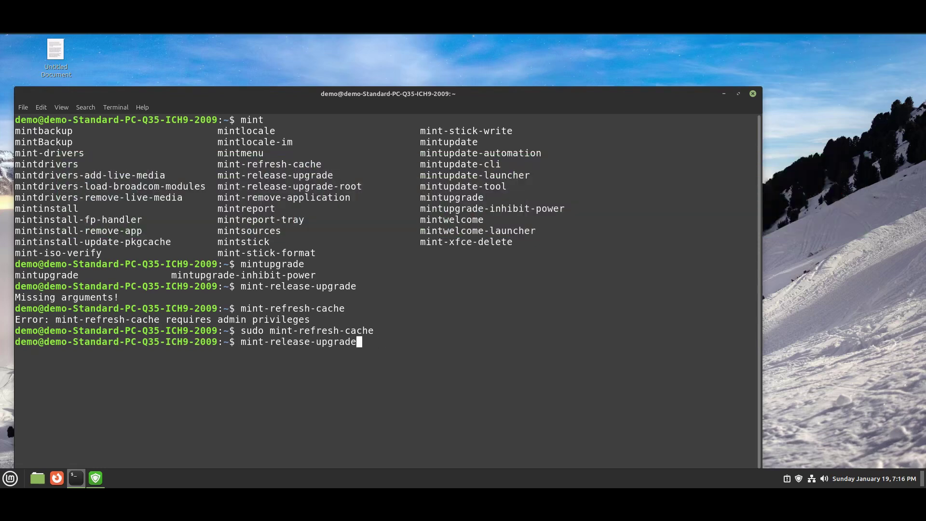
{"action": "key", "text": "ctrl+Left"}
{"action": "key", "text": "ctrl+Left"}
{"action": "key", "text": "ctrl+Left"}
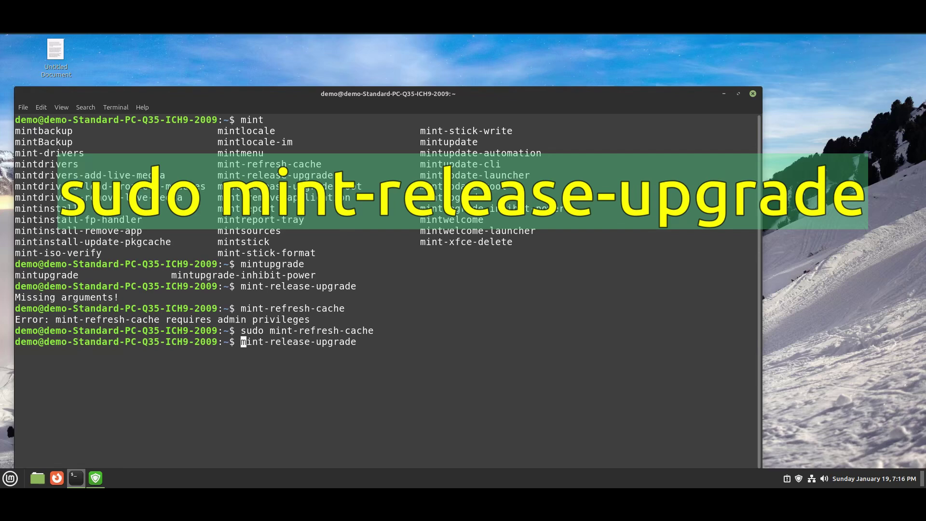
{"action": "key", "text": "Home"}
{"action": "type", "text": "sudo"}
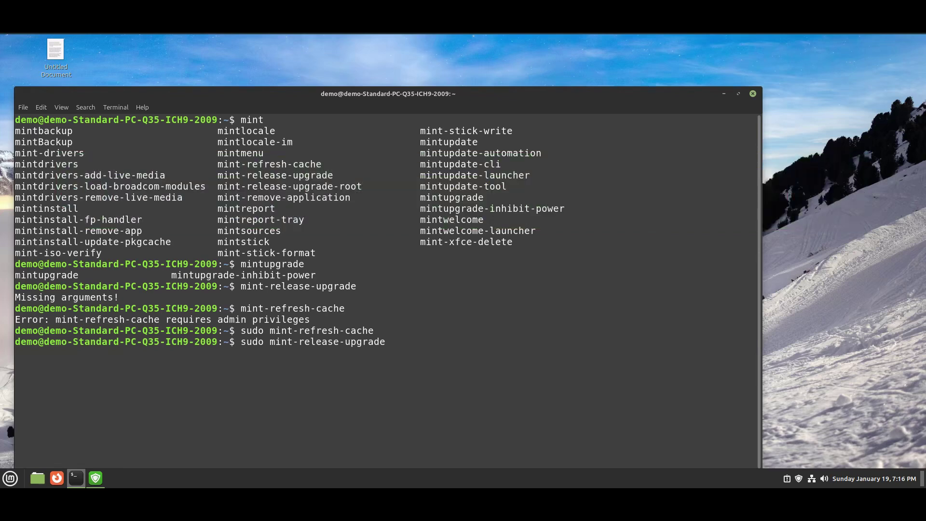
{"action": "key", "text": "Return"}
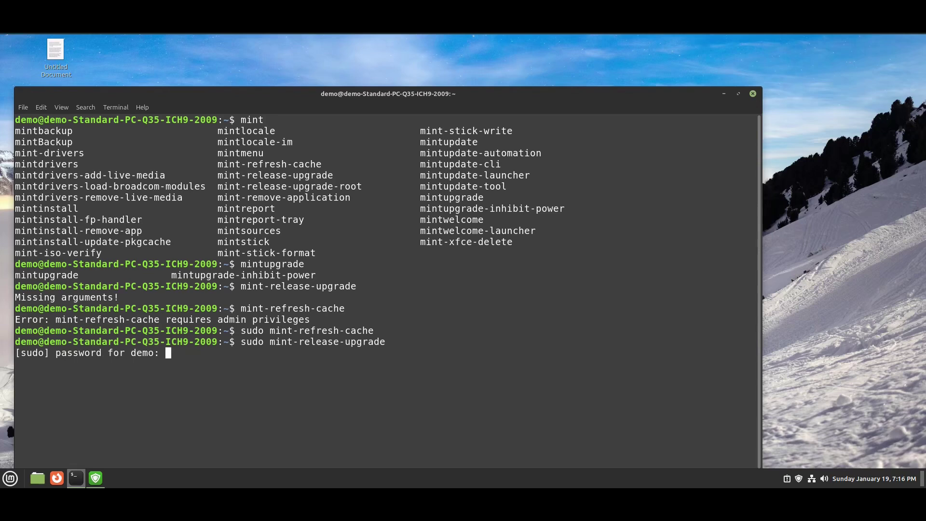
{"action": "type", "text": "***"}
{"action": "key", "text": "Return"}
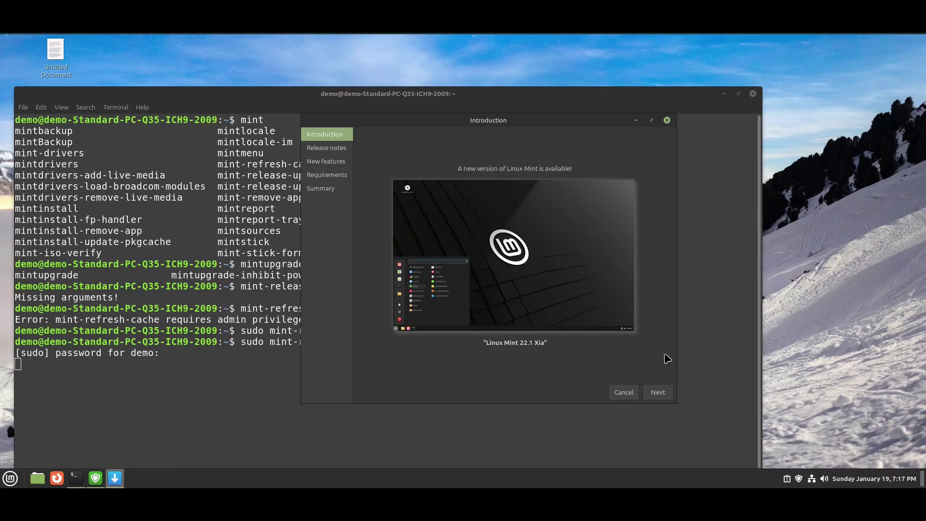
Advance through release notes and new features, tick 'I understand the risk', then Apply
{"action": "left_click", "coordinate": [660, 393]}
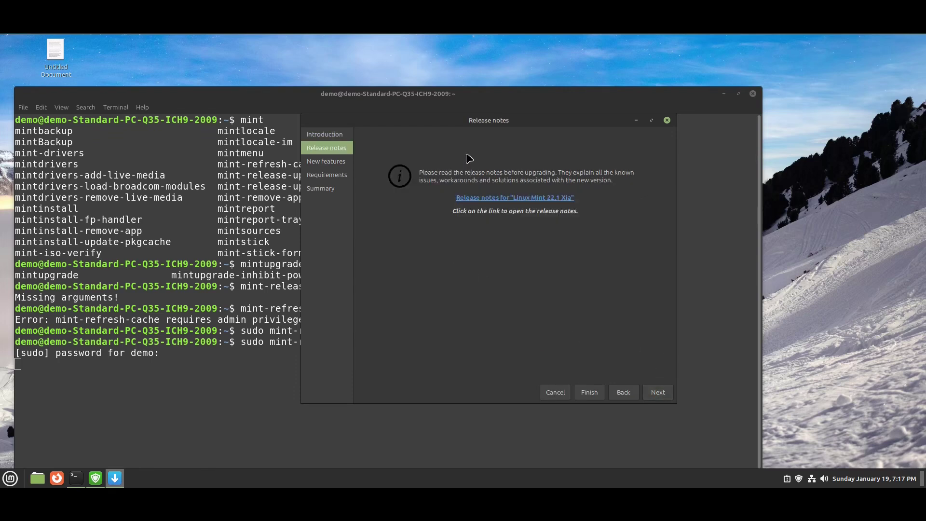
{"action": "left_click", "coordinate": [659, 393]}
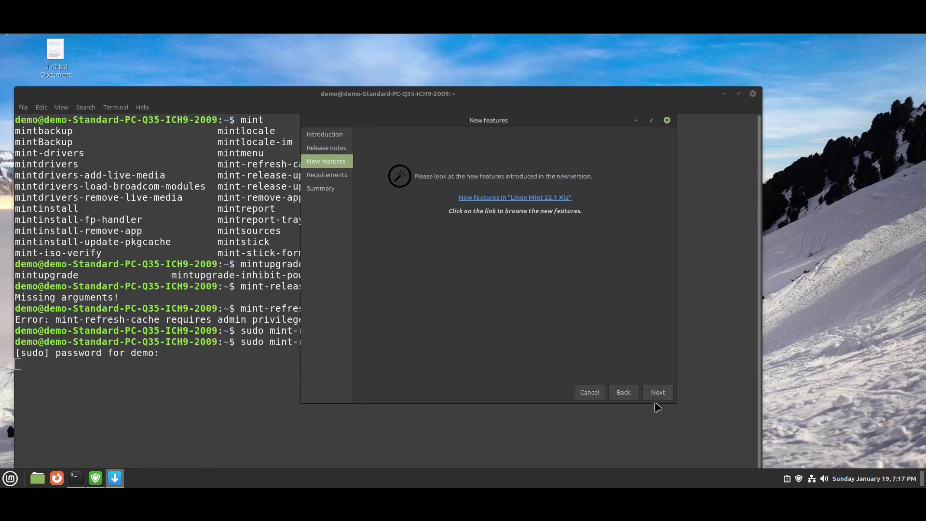
{"action": "left_click", "coordinate": [659, 392]}
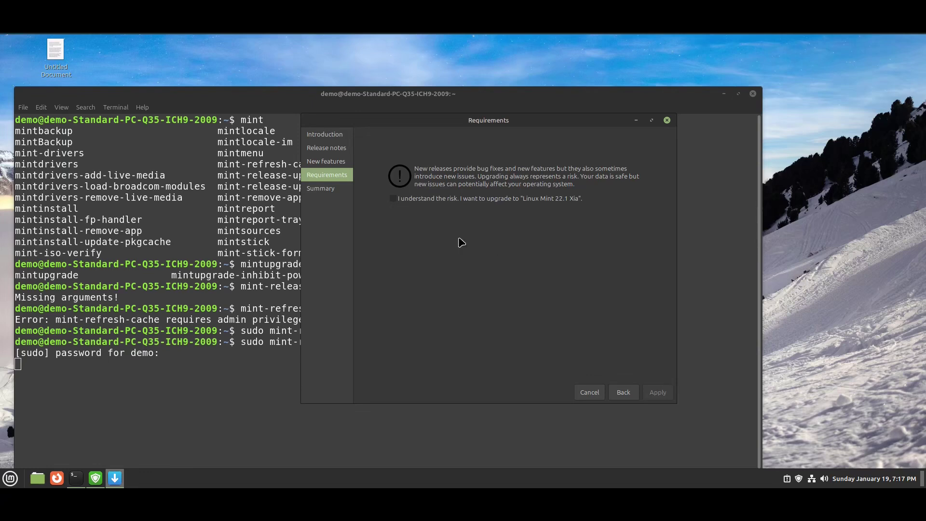
{"action": "left_click", "coordinate": [393, 200]}
{"action": "left_click", "coordinate": [661, 396]}
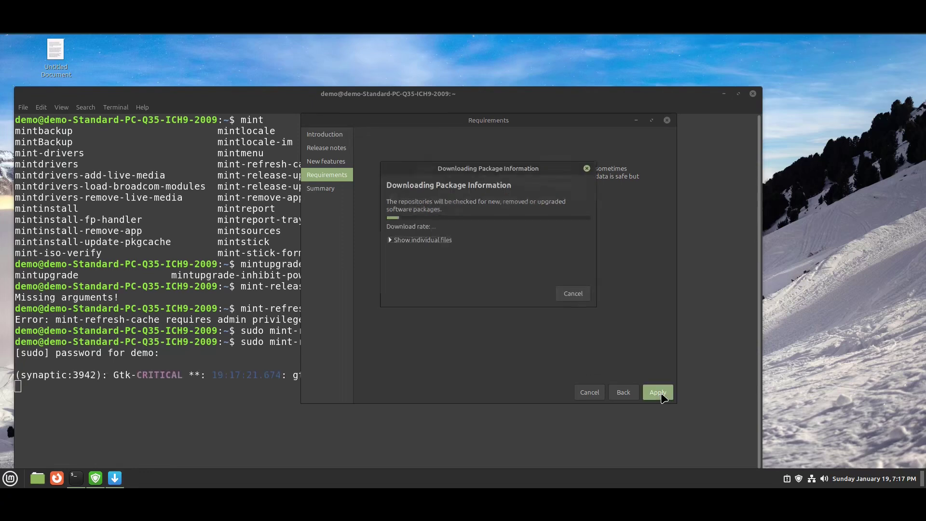
Show the individual downloaded files and the installation details while the upgrade runs to the Summary page
{"action": "left_click", "coordinate": [390, 240]}
{"action": "left_click_drag", "start_coordinate": [502, 169], "coordinate": [471, 133]}
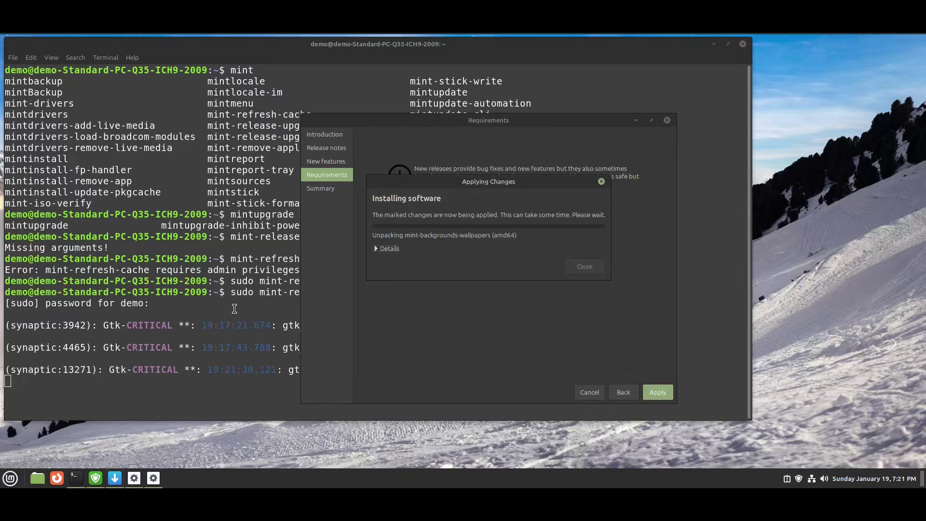
{"action": "left_click", "coordinate": [382, 249]}
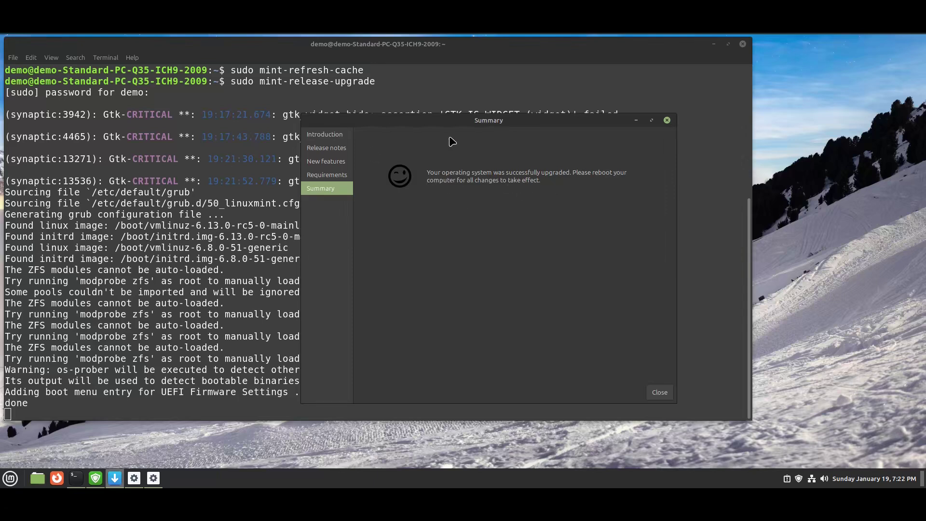
Move the Summary window aside and choose Restart to reboot the system
{"action": "left_click_drag", "start_coordinate": [483, 121], "coordinate": [538, 124]}
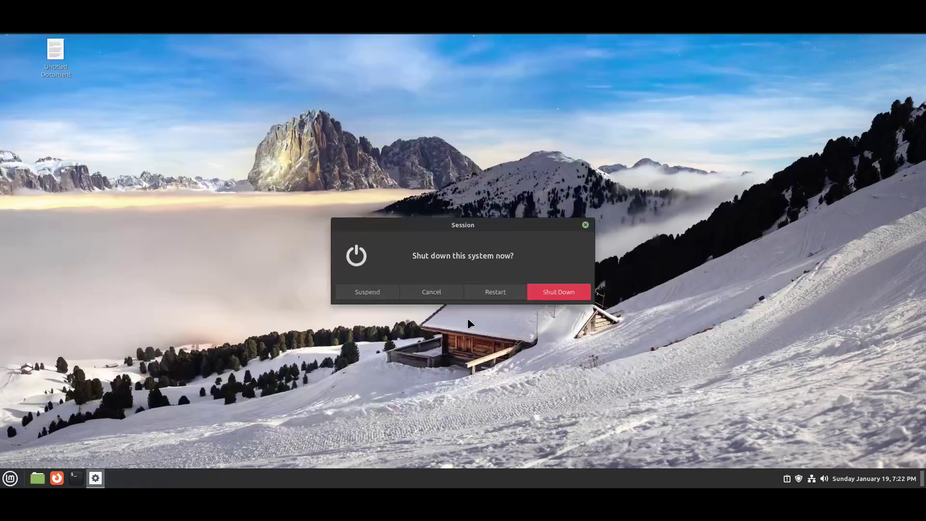
{"action": "left_click", "coordinate": [504, 294]}
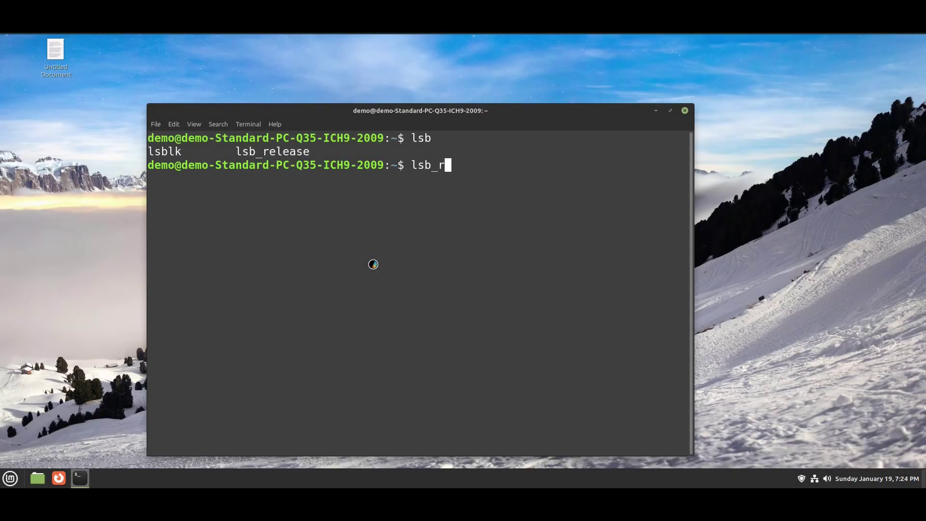
Run lsb_release -a to display the system release information
{"action": "key", "text": "Tab"}
{"action": "type", "text": "-"}
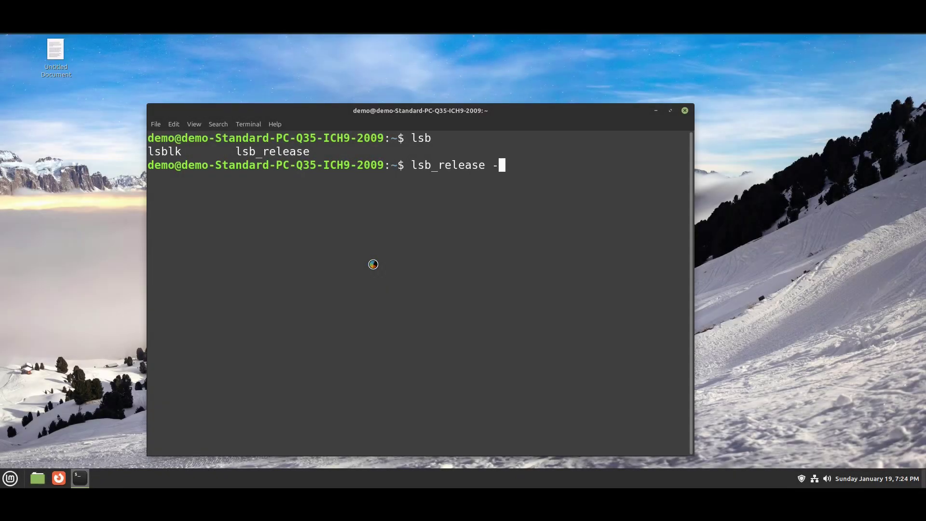
{"action": "type", "text": "a"}
{"action": "key", "text": "Return"}
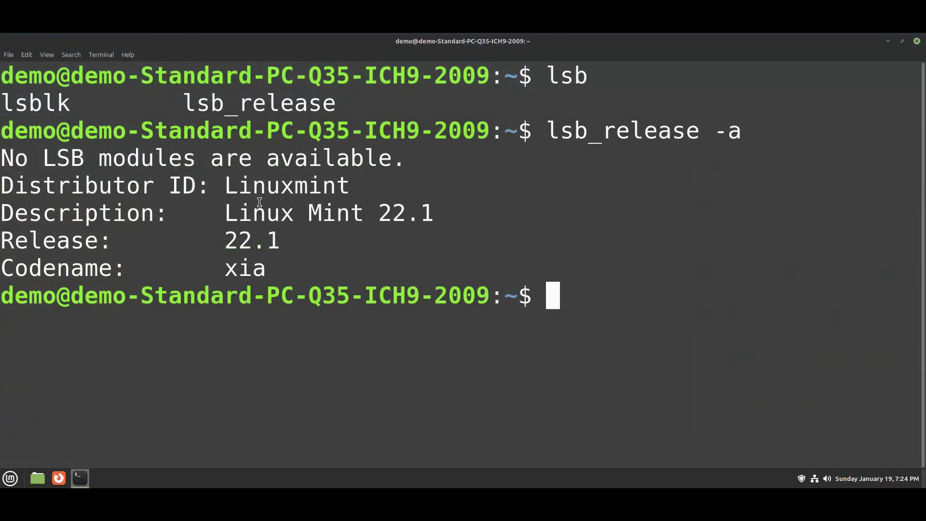
Highlight the Codename xia, Release 22.1 and Distributor ID lines, then shrink the terminal font back
{"action": "left_click_drag", "start_coordinate": [271, 269], "coordinate": [3, 270]}
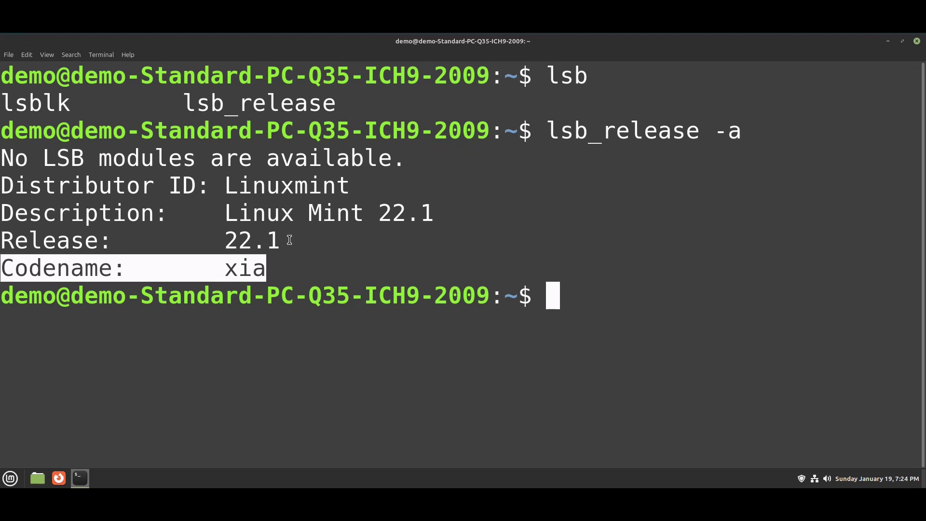
{"action": "left_click_drag", "start_coordinate": [289, 239], "coordinate": [4, 220]}
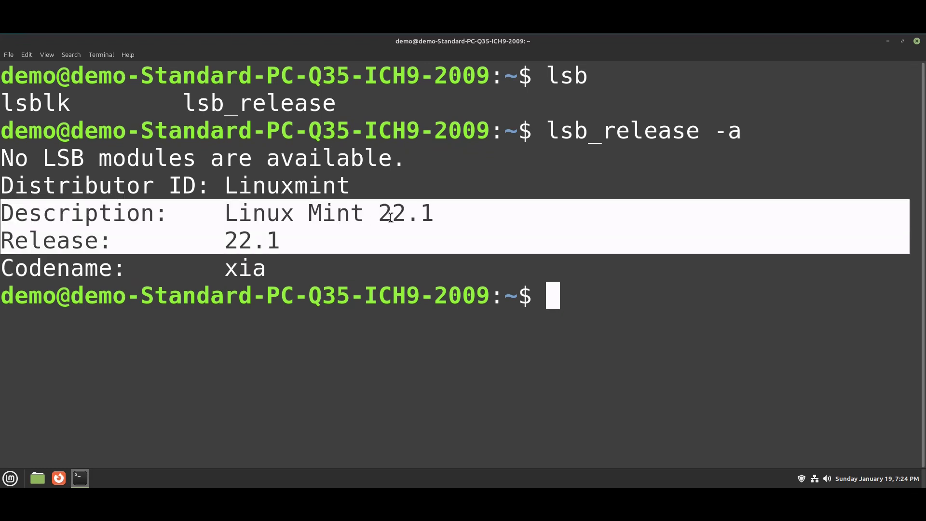
{"action": "left_click_drag", "start_coordinate": [362, 186], "coordinate": [6, 190]}
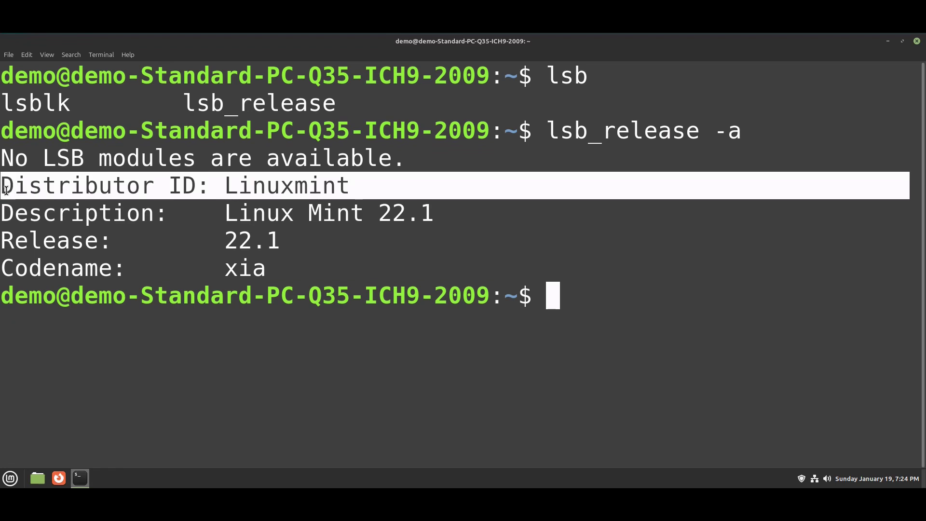
{"action": "left_click", "coordinate": [409, 164]}
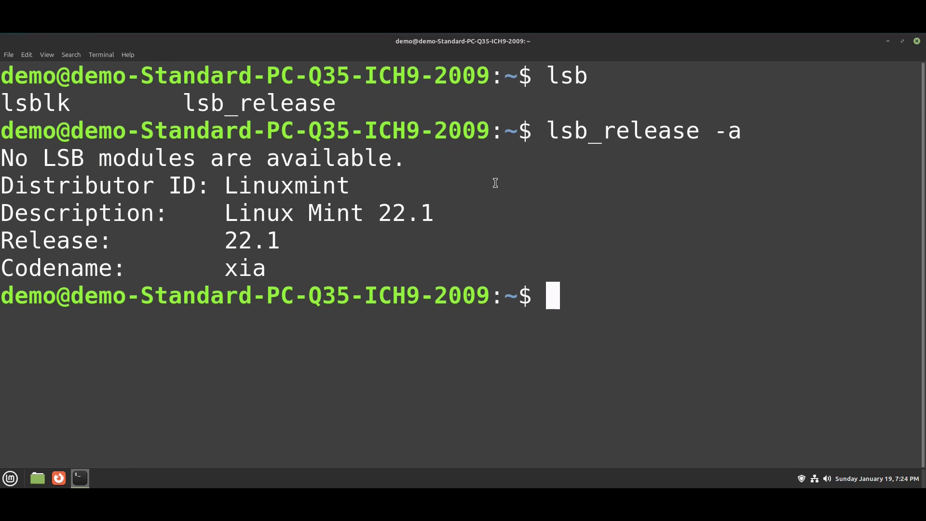
{"action": "key", "text": "ctrl+minus"}
{"action": "key", "text": "ctrl+minus"}
{"action": "key", "text": "ctrl+minus"}
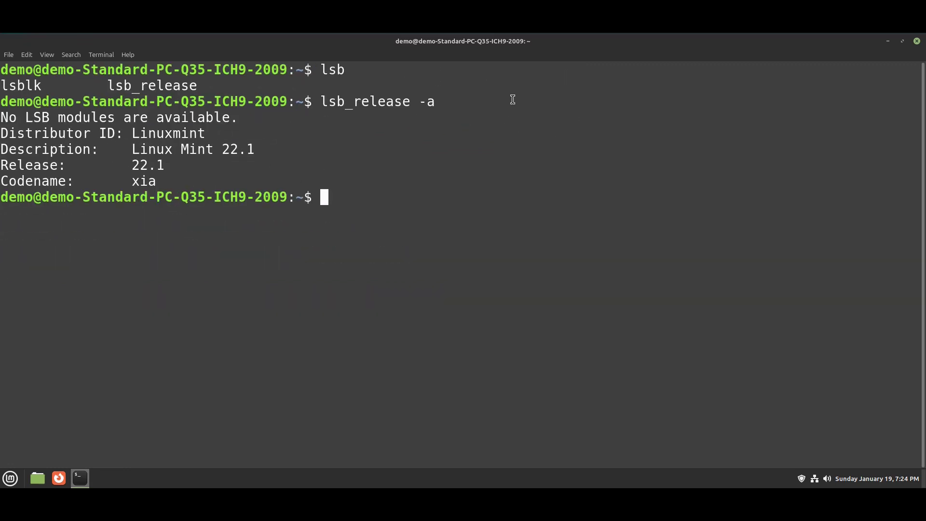
Restore the full-screen Terminal to a normal window and move it up and to the left
{"action": "double_click", "coordinate": [490, 42]}
{"action": "left_click_drag", "start_coordinate": [456, 113], "coordinate": [398, 89]}
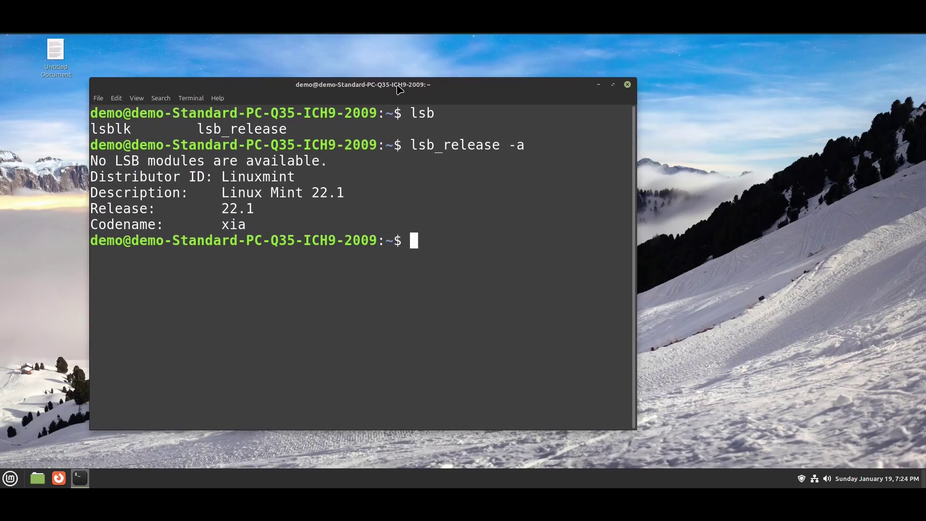